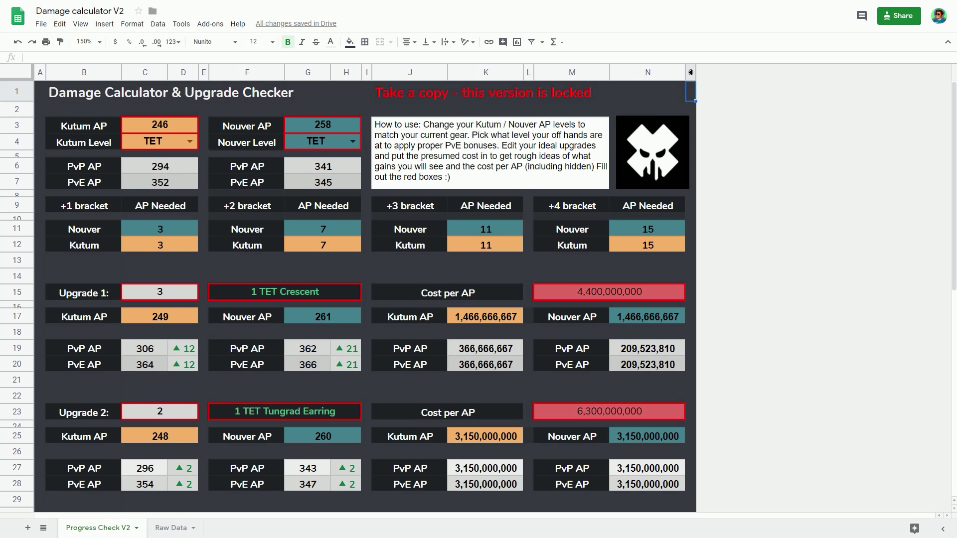
Change the Kutum Level to TRI in the damage calculator
left_click(190, 142)
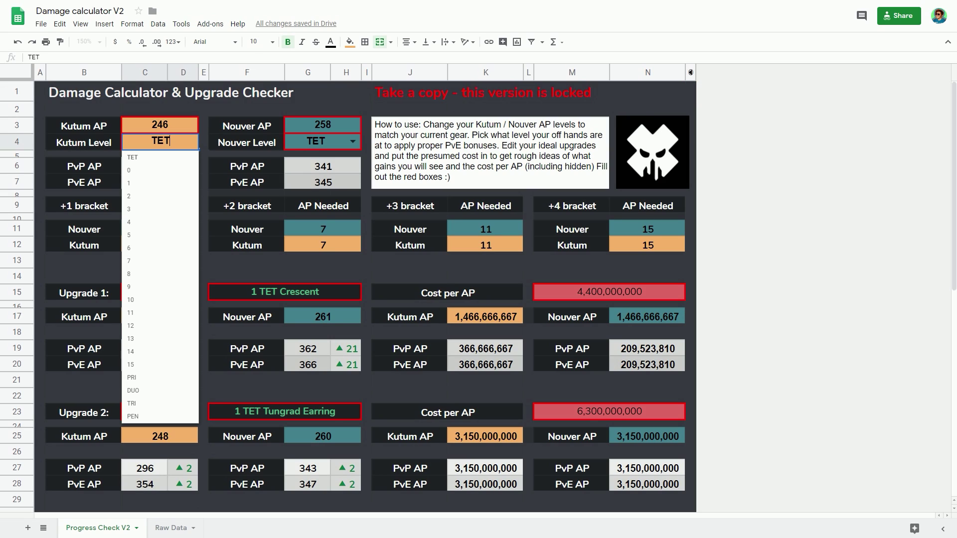
key("Return")
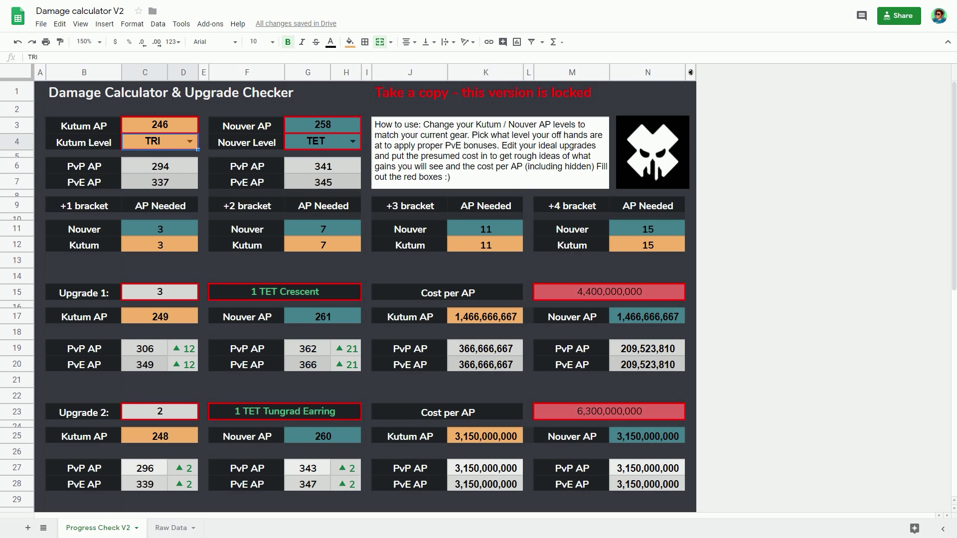
left_click(160, 125)
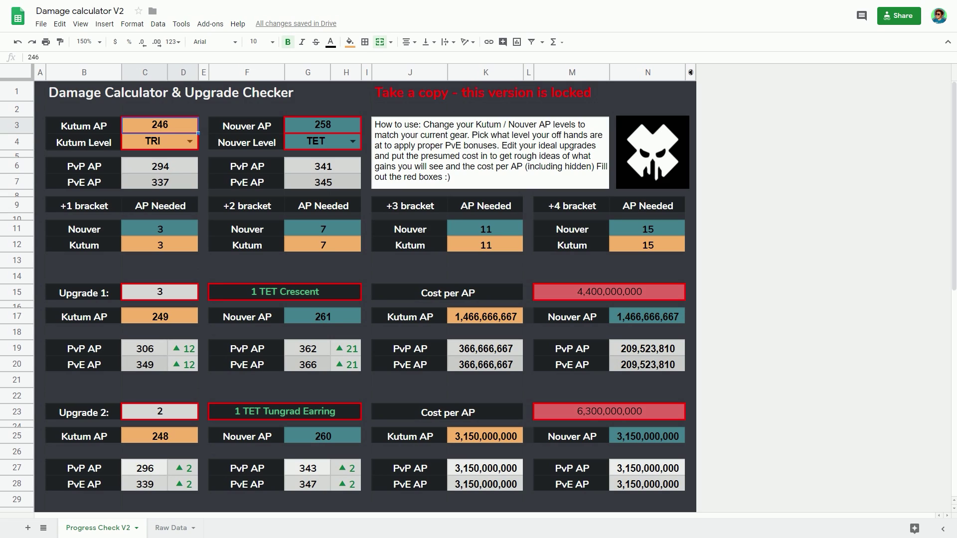
Set the Kutum Level back to TET
left_click(189, 141)
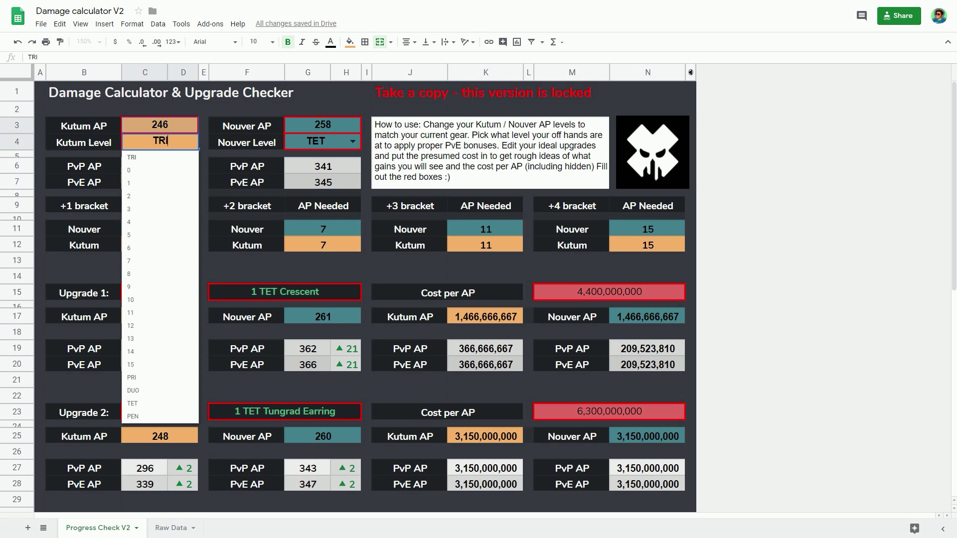
left_click(145, 403)
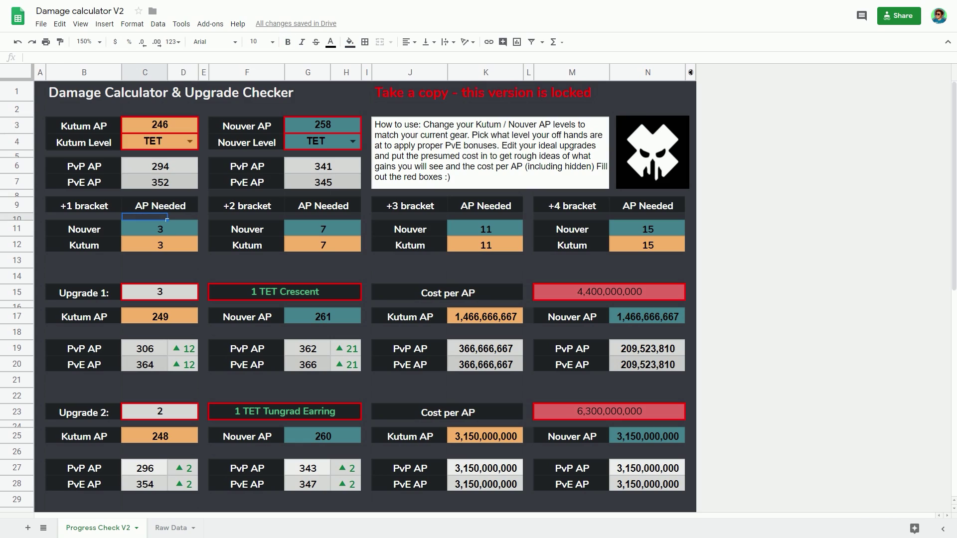
left_click(160, 229)
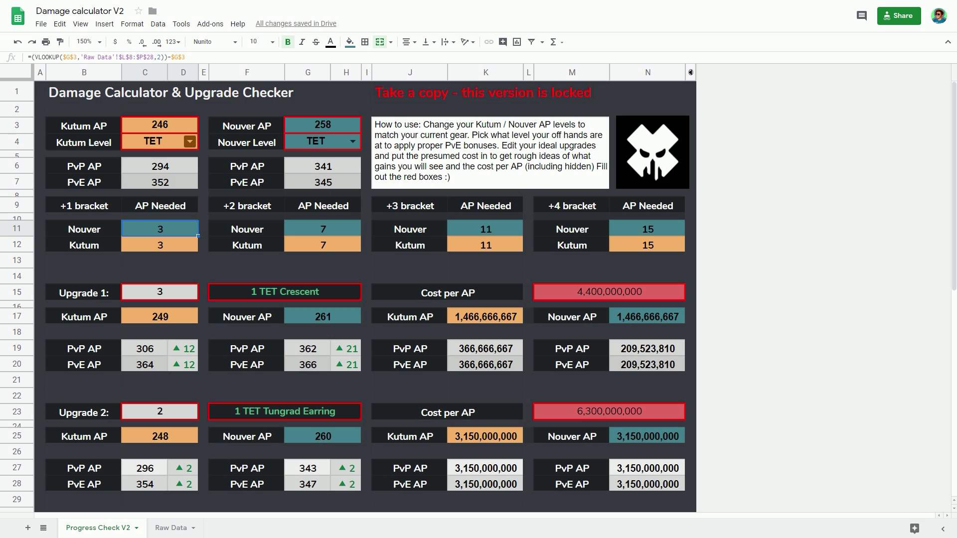
Change the Nouver Level to TRI
left_click(319, 142)
left_click(352, 141)
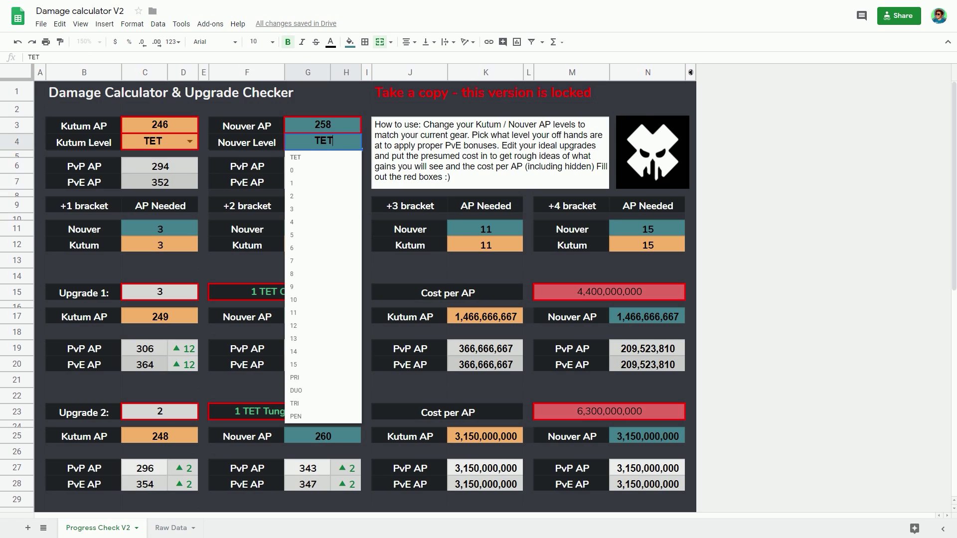
left_click(323, 404)
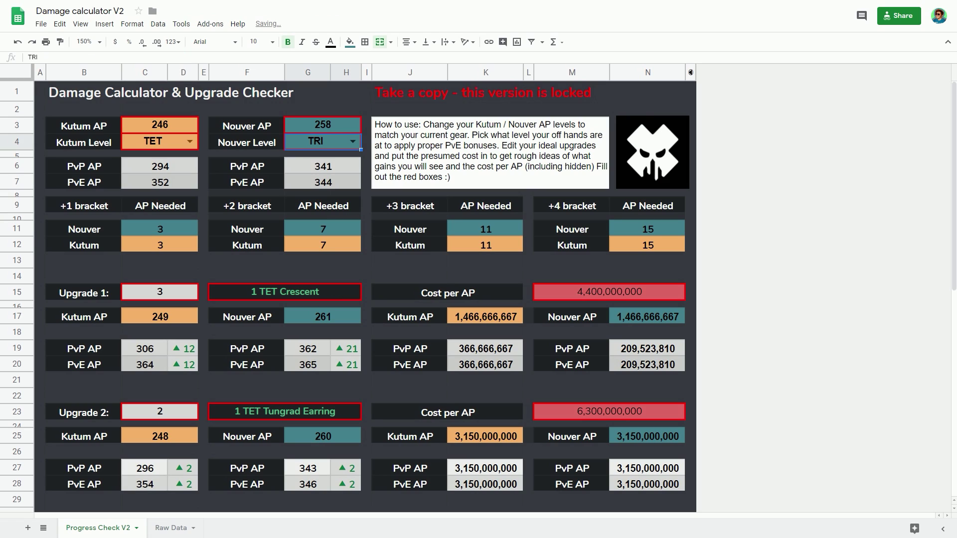
left_click(247, 166)
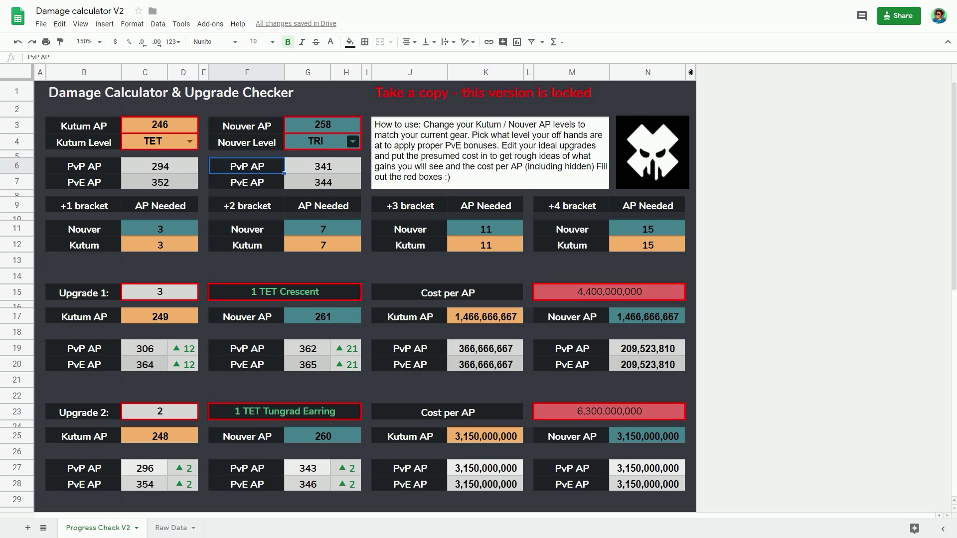
Set the Nouver AP to 255
left_click(322, 124)
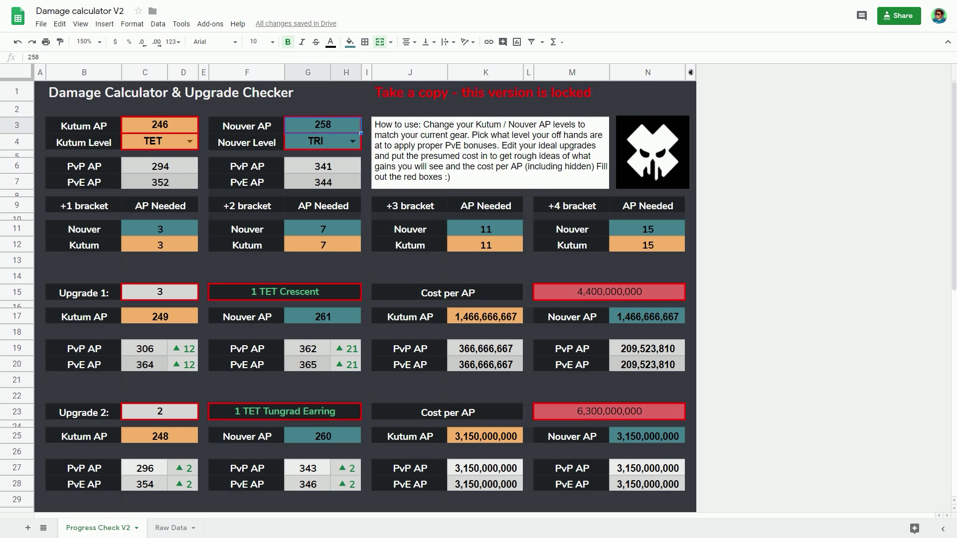
type("255")
key("Return")
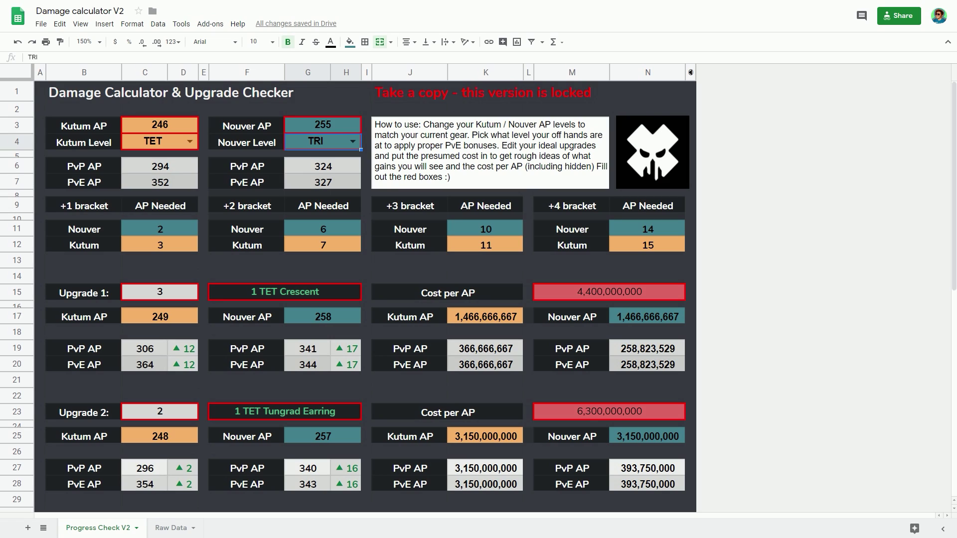
Restore the Nouver AP to 258 and the Nouver Level to TET
left_click(322, 124)
type("258")
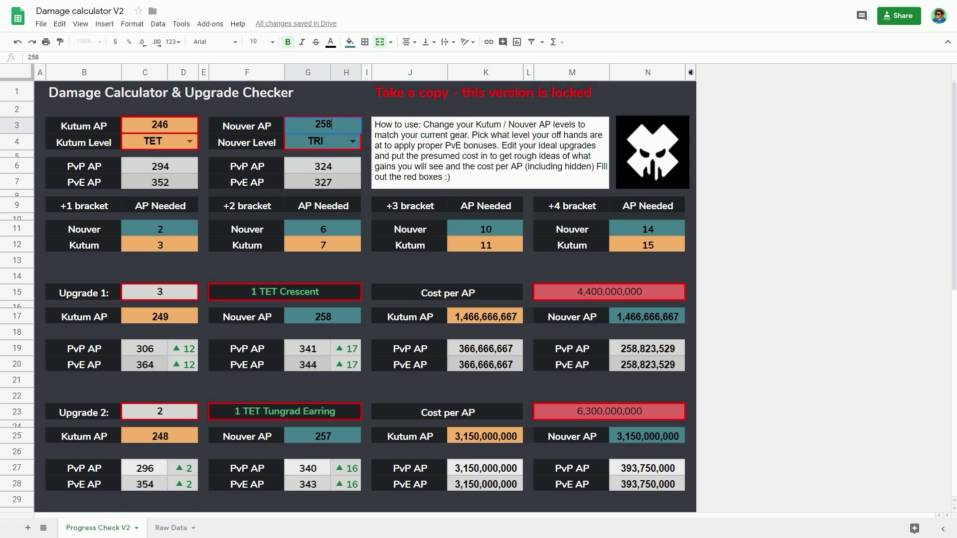
key("Return")
left_click(352, 142)
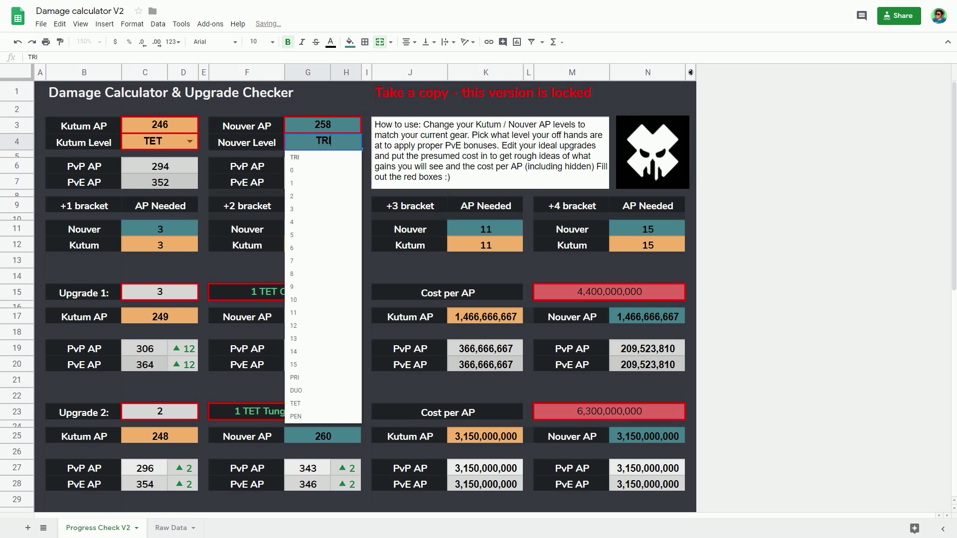
left_click(319, 404)
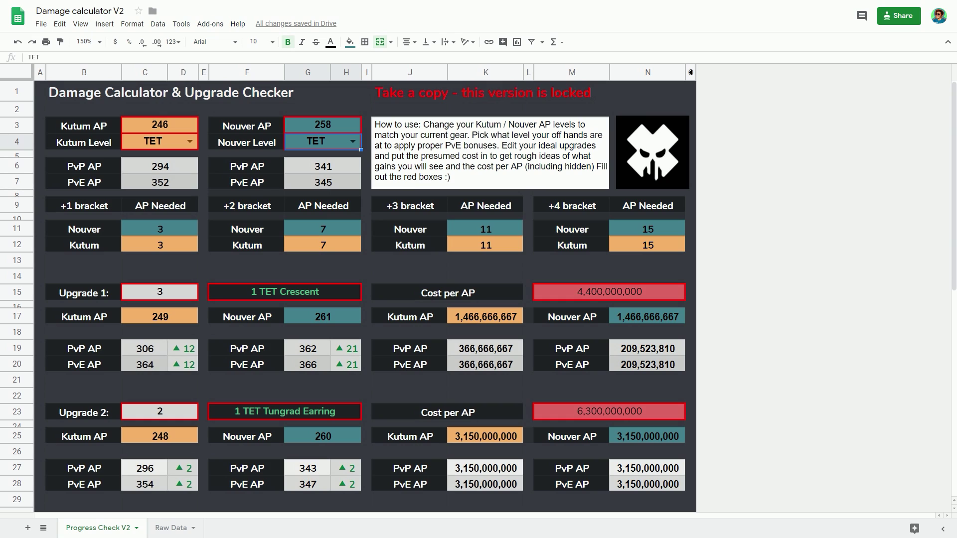
Review the Upgrade 1 block, examining its AP increase, item description and cost entry
scroll(366, 296, "down", 5)
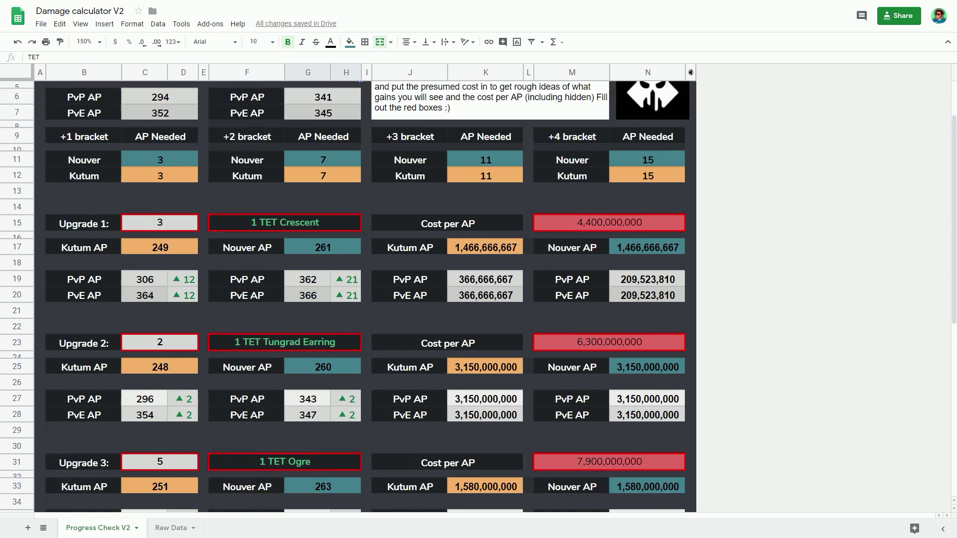
scroll(365, 296, "up", 1)
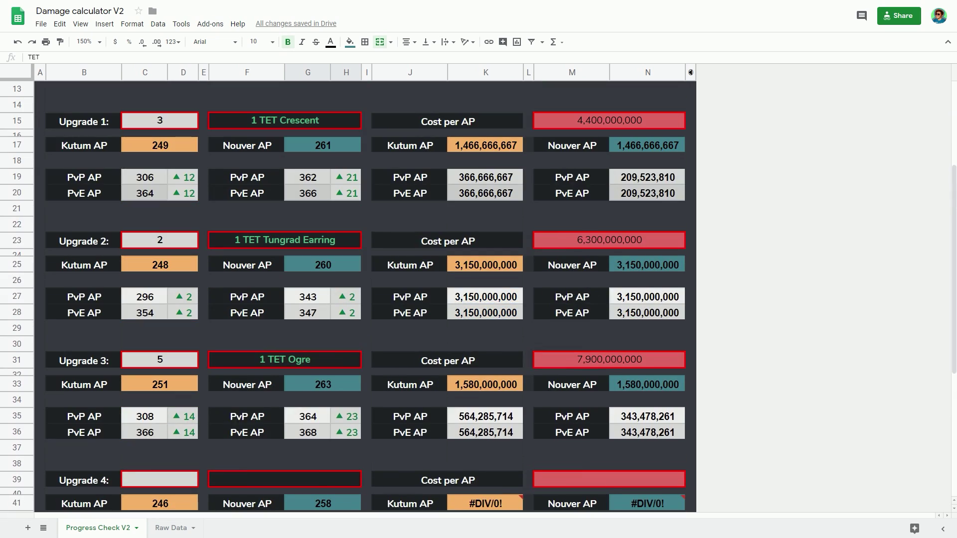
left_click(159, 121)
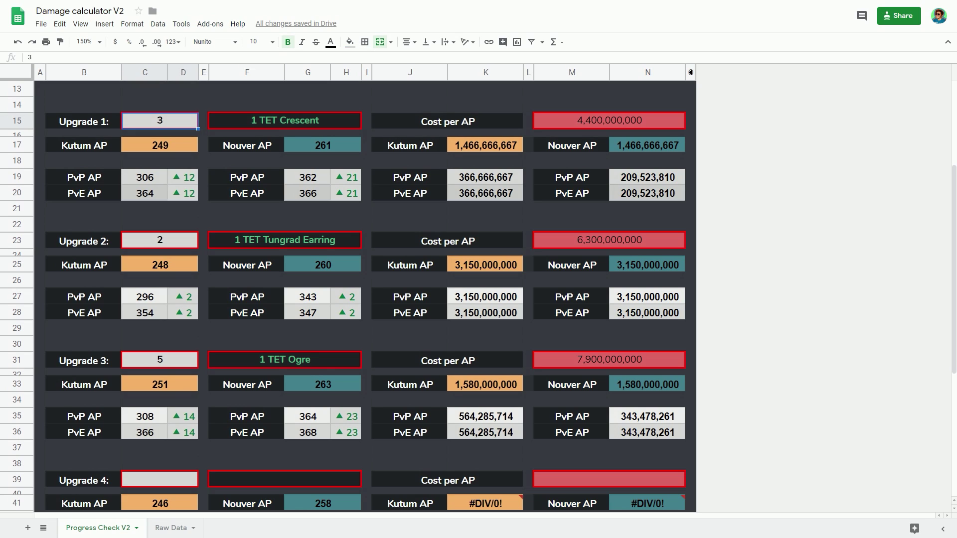
left_click(285, 121)
left_click(159, 121)
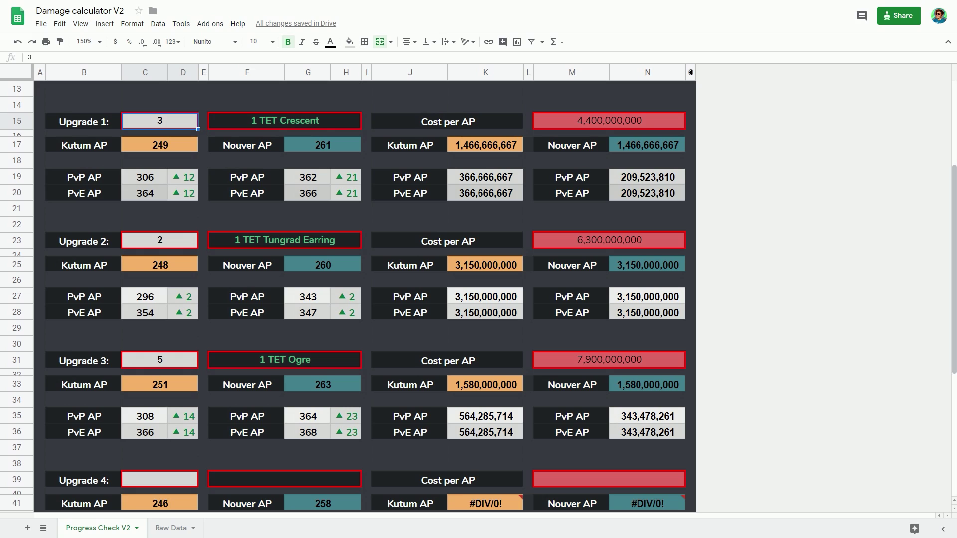
scroll(343, 297, "up", 3)
scroll(343, 296, "up", 1)
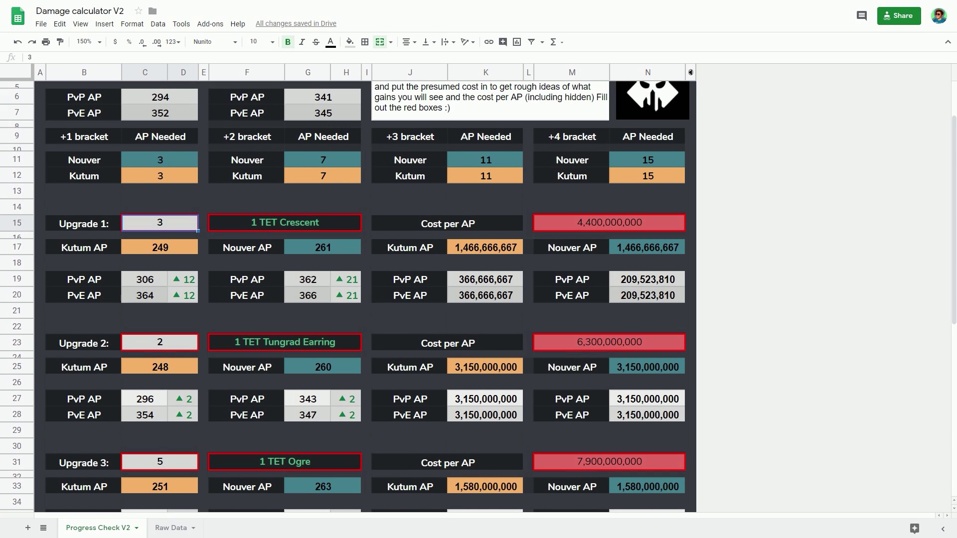
left_click(284, 222)
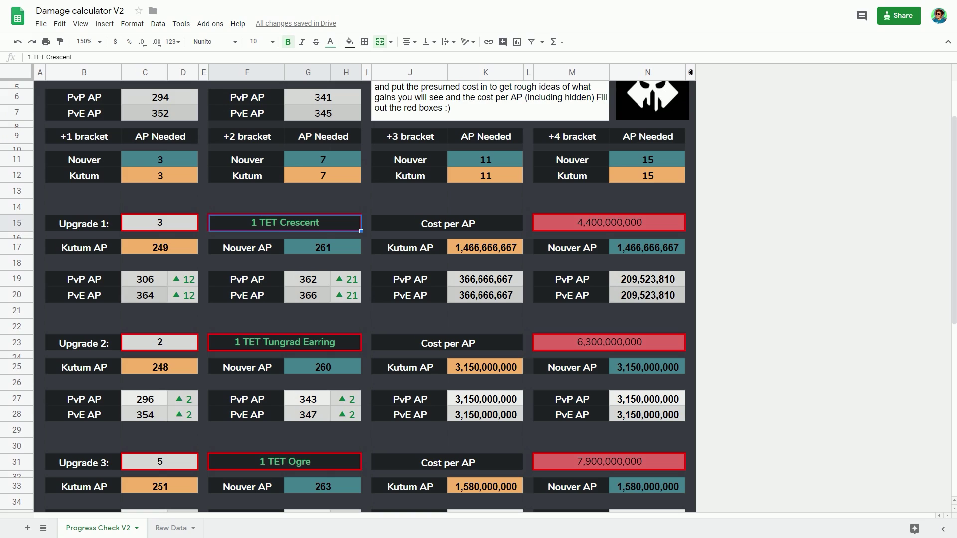
left_click(609, 222)
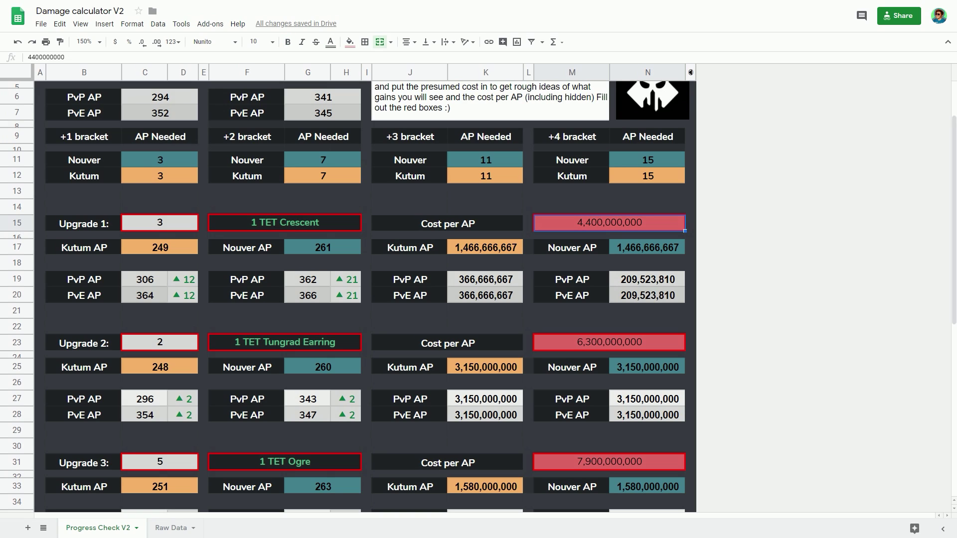
Examine the AP increases, item descriptions, costs and resulting gains of Upgrade 2 and Upgrade 3
left_click(160, 341)
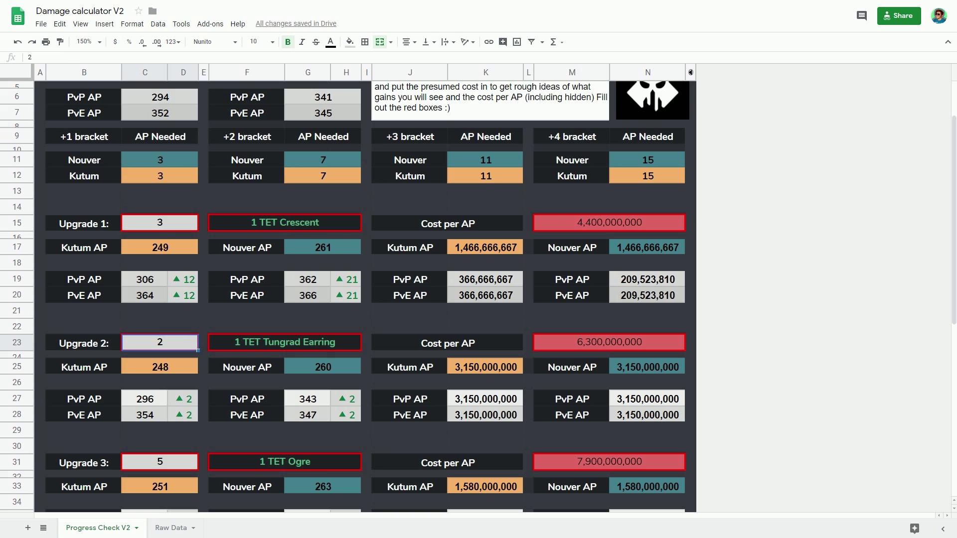
left_click(285, 342)
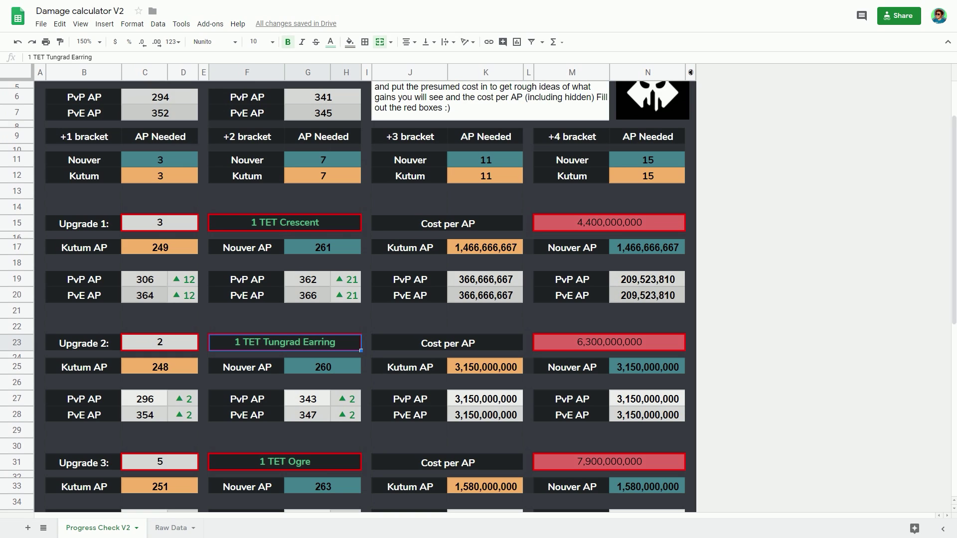
left_click(159, 343)
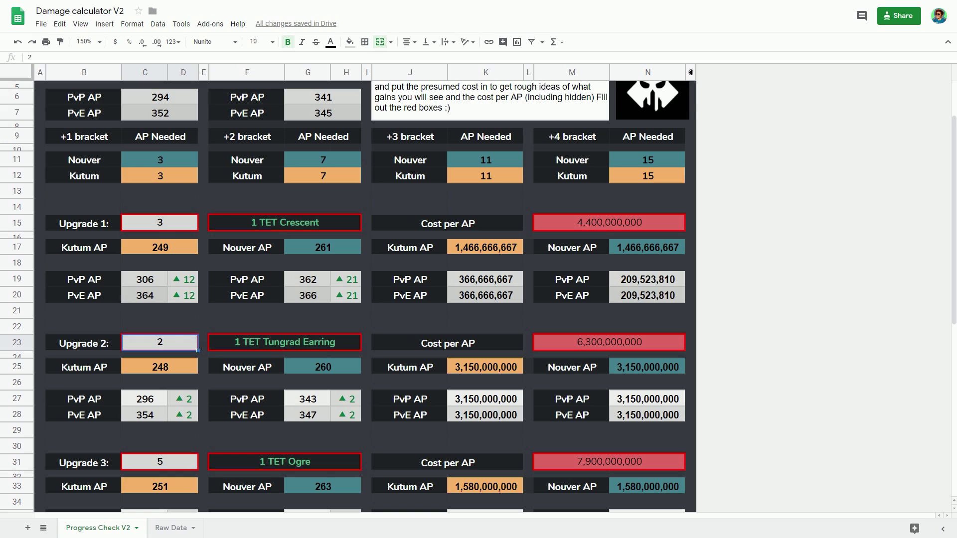
left_click(610, 342)
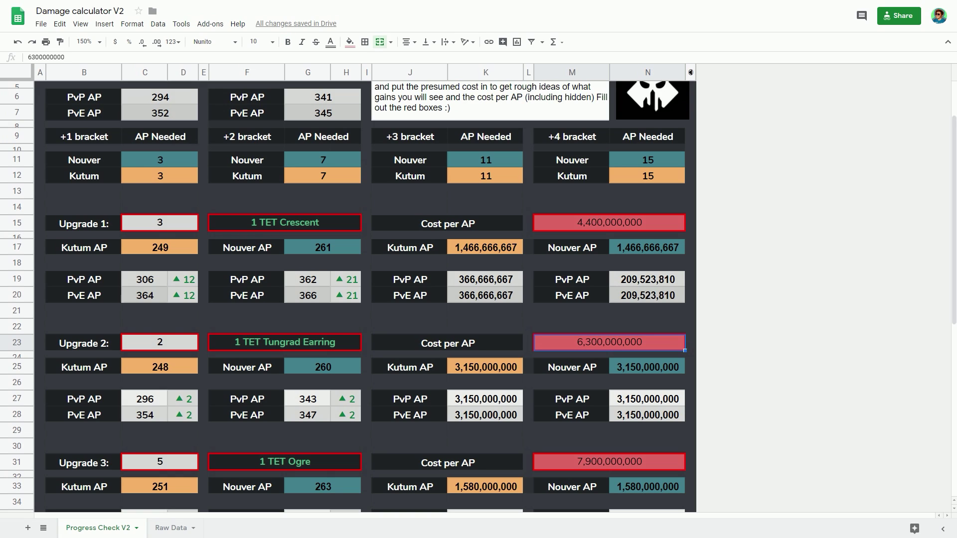
left_click(159, 462)
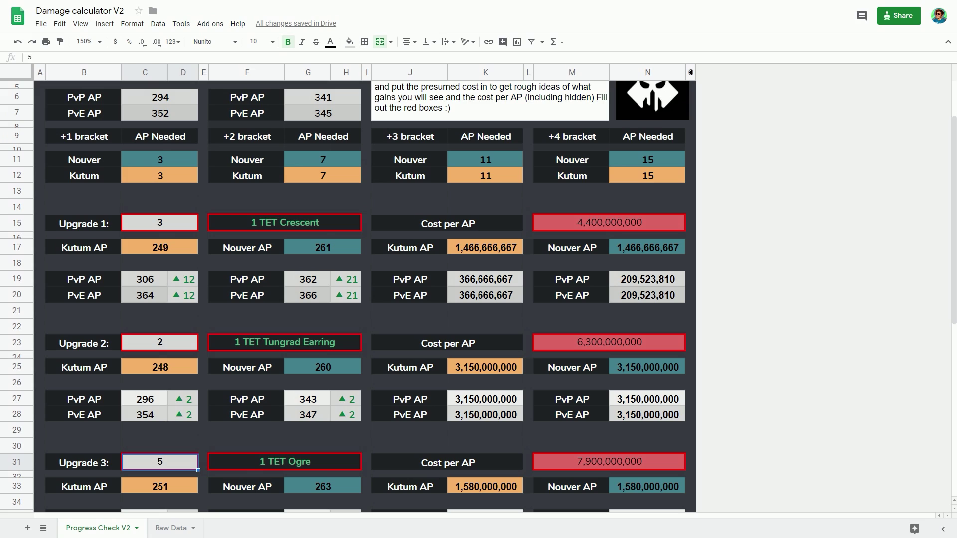
scroll(479, 296, "down", 1)
scroll(478, 297, "down", 1)
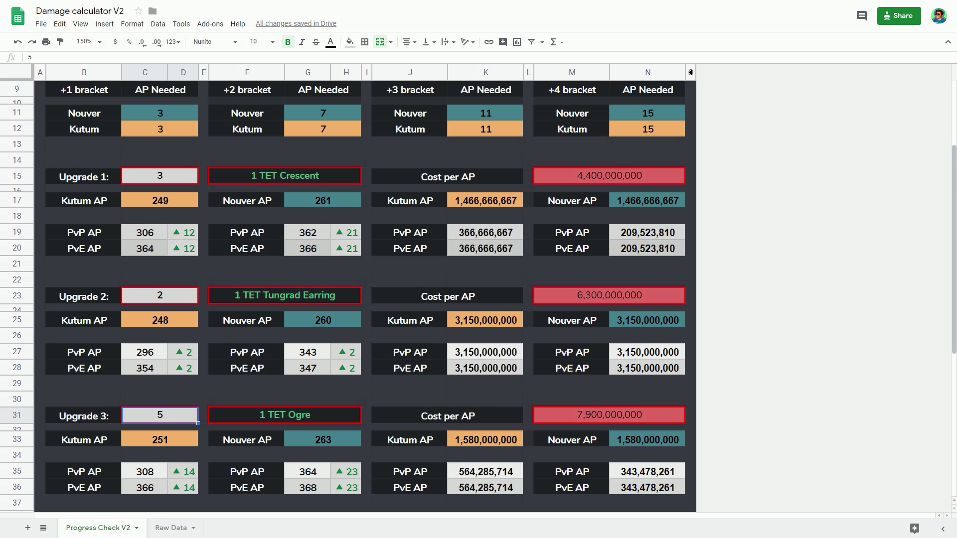
scroll(364, 297, "up", 1)
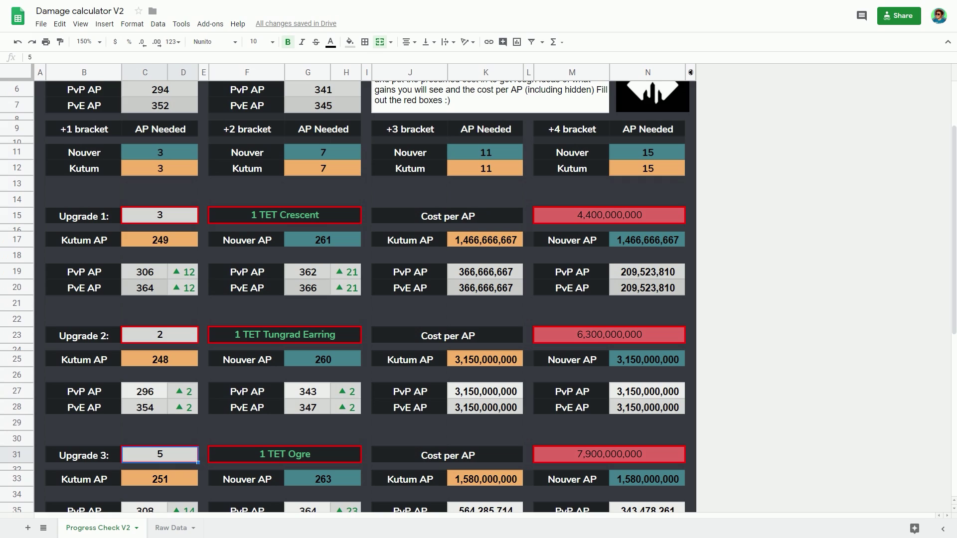
scroll(364, 297, "down", 1)
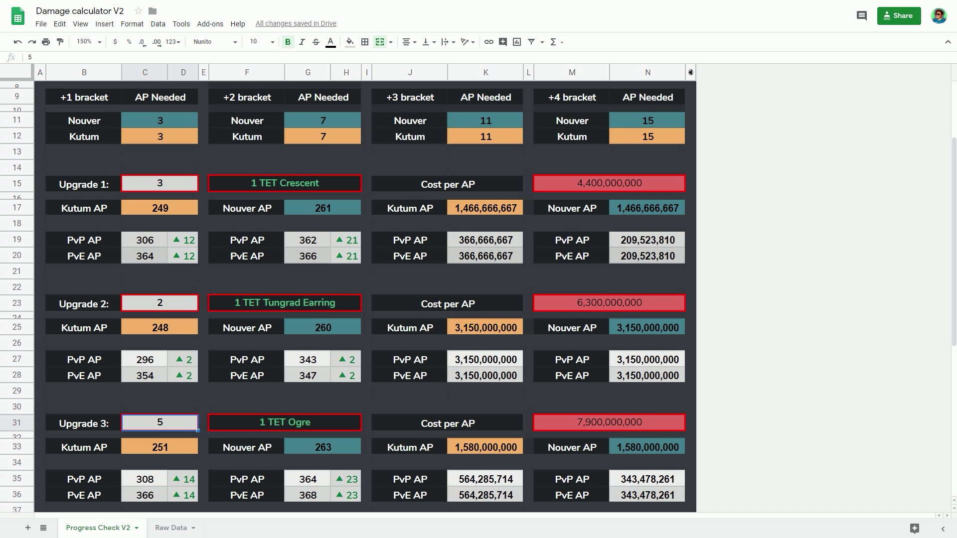
Set the Kutum AP to 247
scroll(365, 297, "up", 3)
left_click(160, 125)
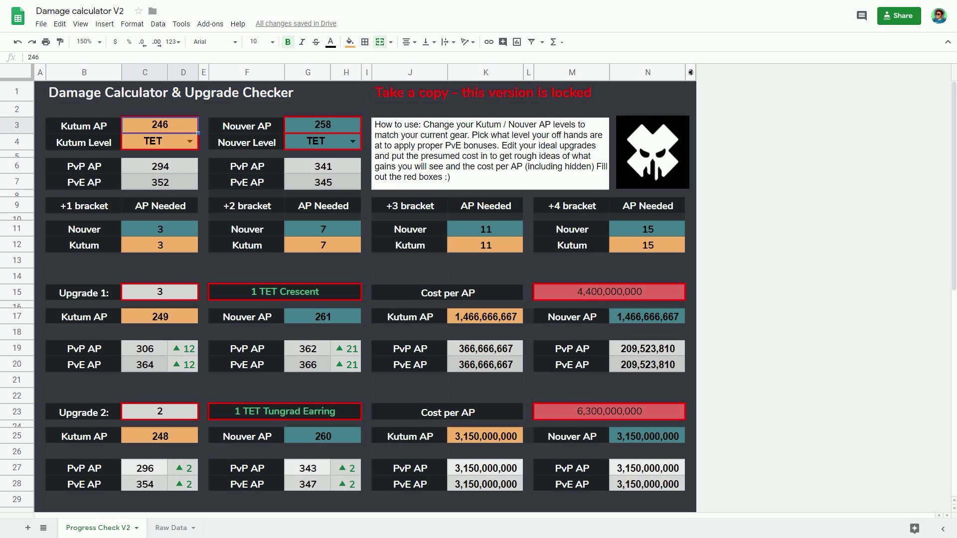
type("247")
key("Return")
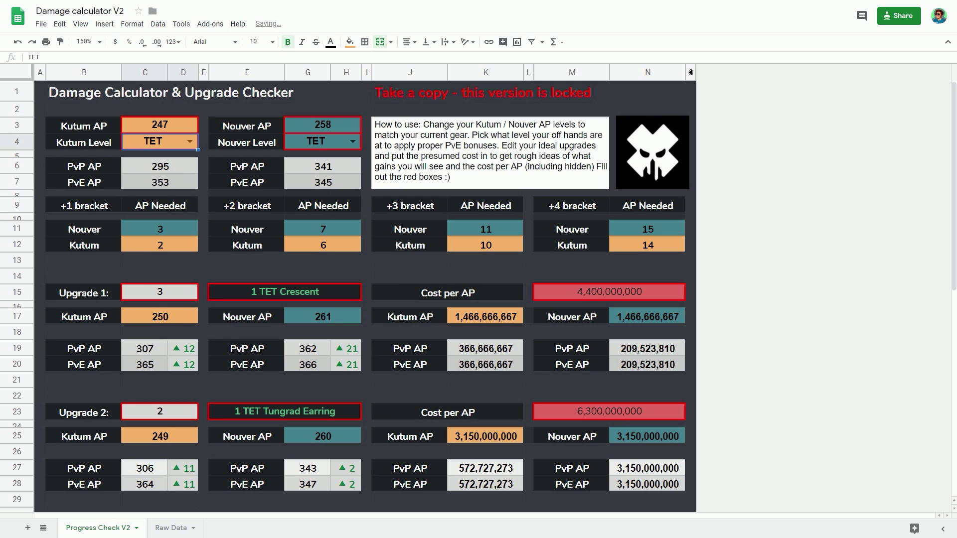
Set the Nouver AP to 259 and compare the gains and costs per AP of the upgrades
left_click(323, 125)
type("259")
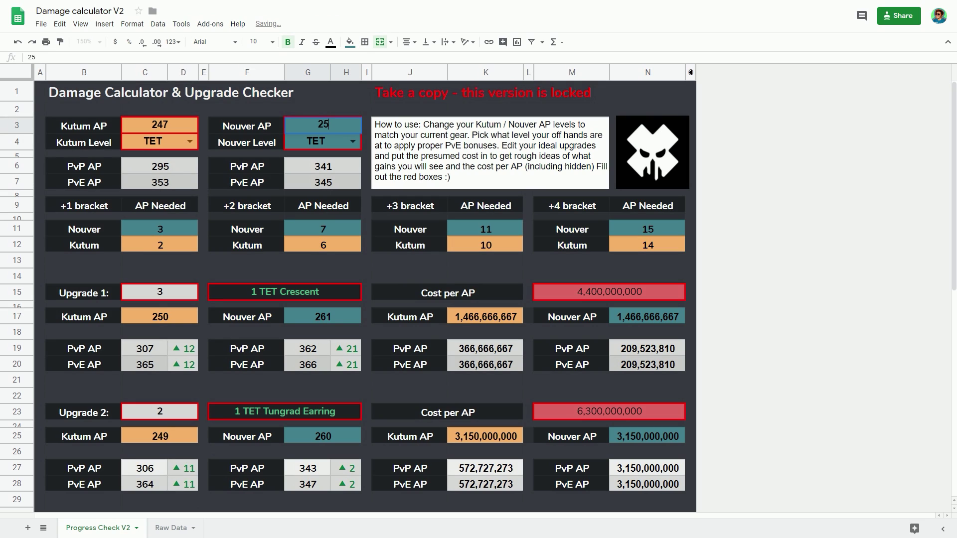
key("Return")
scroll(365, 296, "down", 3)
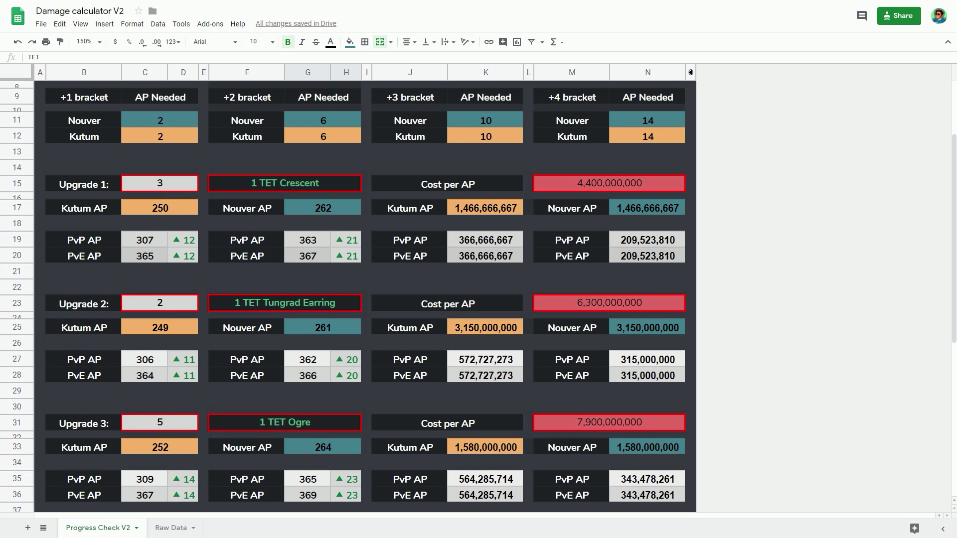
scroll(365, 296, "down", 1)
scroll(366, 296, "up", 5)
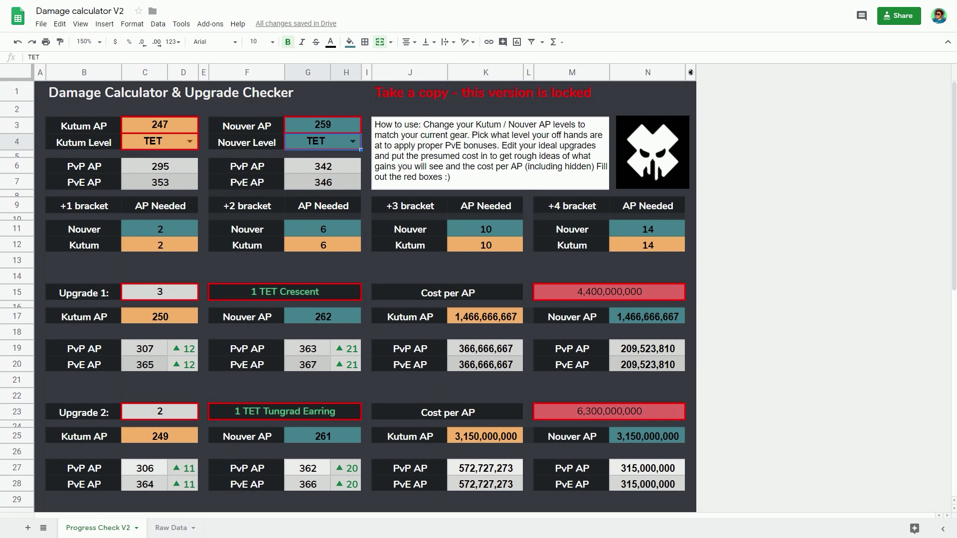
Set the Kutum AP to 249
left_click(160, 125)
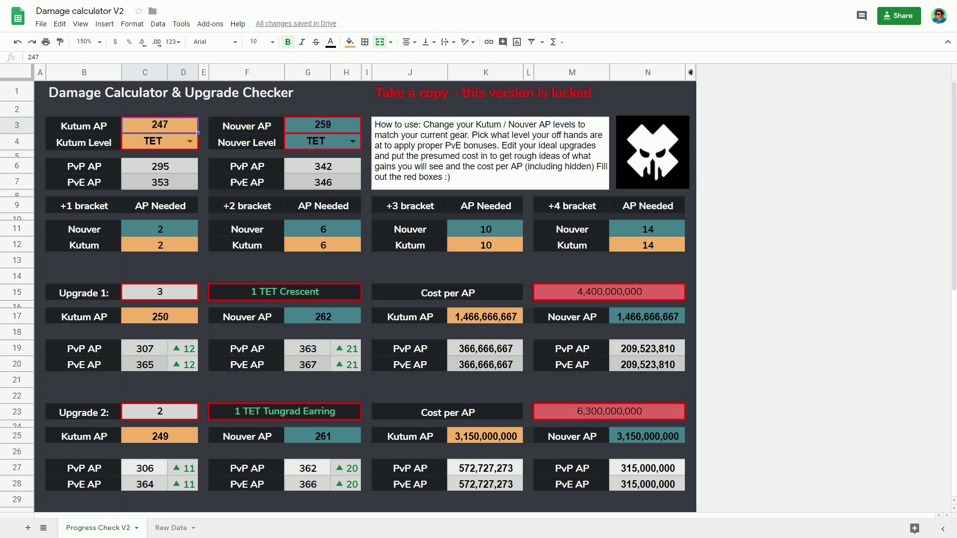
type("249")
key("Return")
left_click(346, 108)
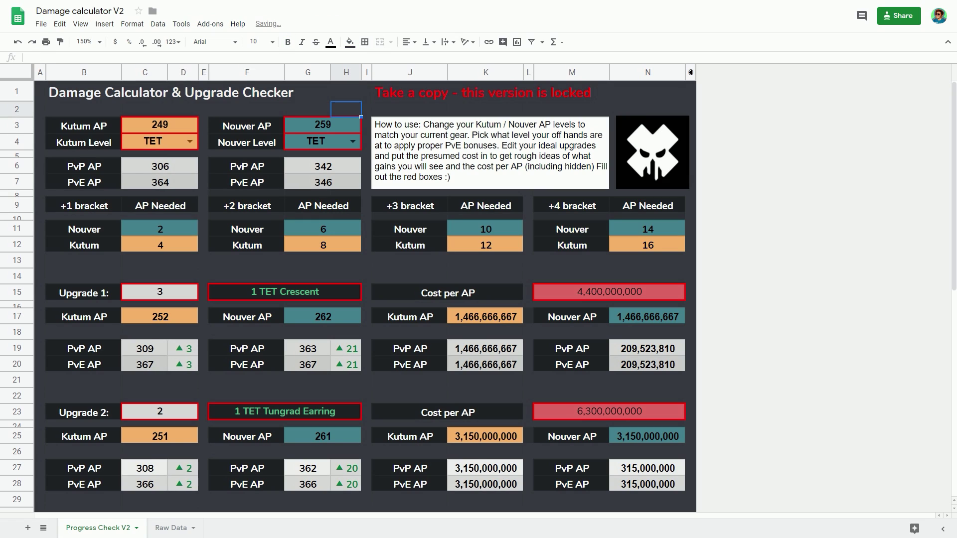
Set the Nouver AP to 261 and check the gains and costs per AP across the upgrade blocks
left_click(323, 125)
type("261")
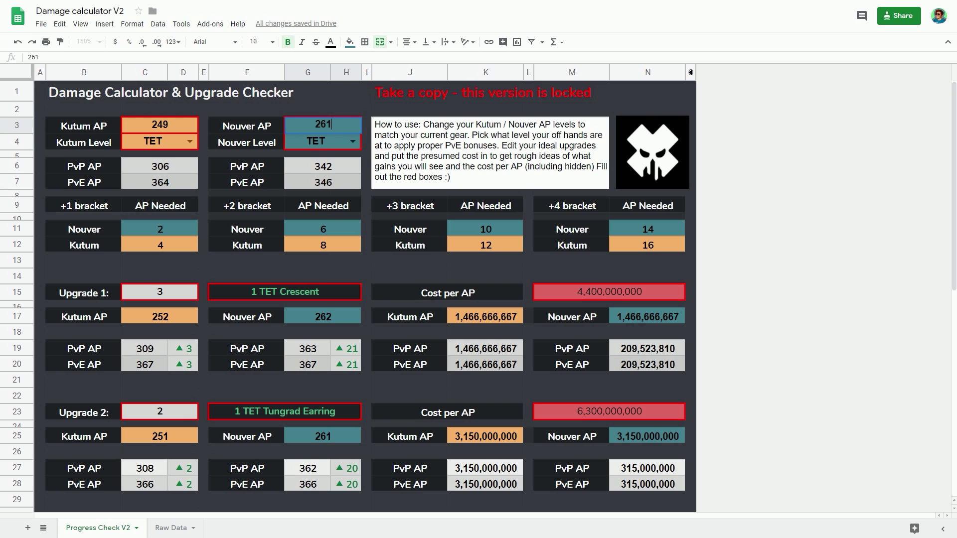
key("Return")
scroll(479, 297, "down", 3)
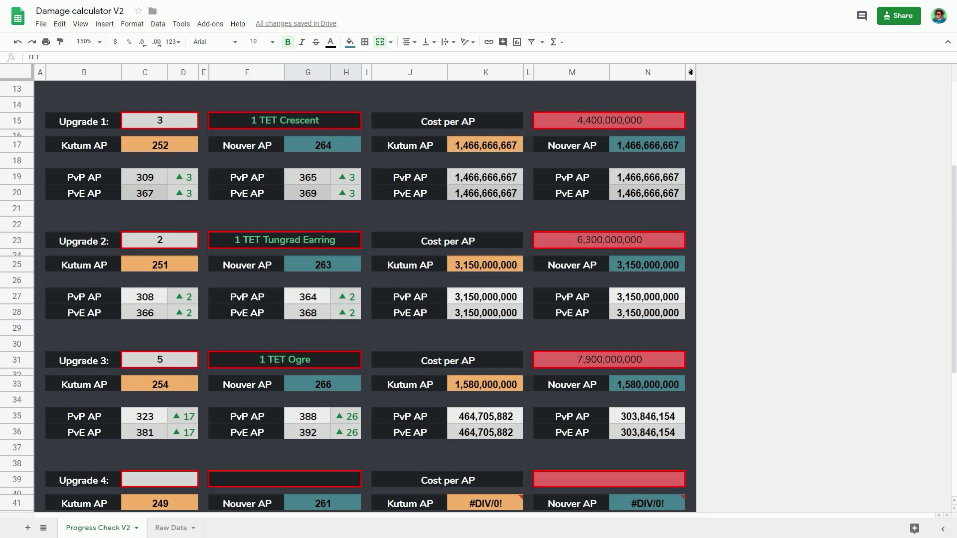
scroll(479, 297, "up", 1)
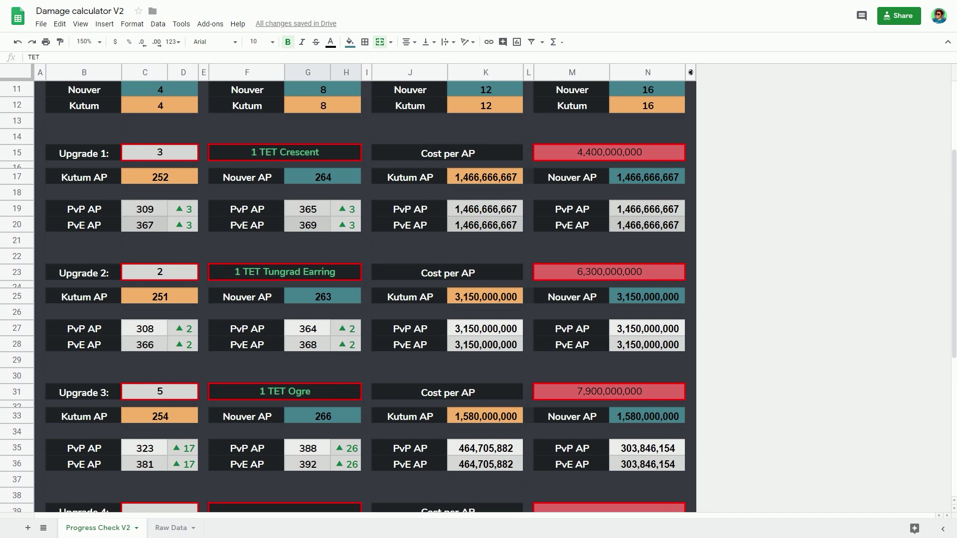
scroll(479, 297, "down", 3)
scroll(479, 297, "up", 6)
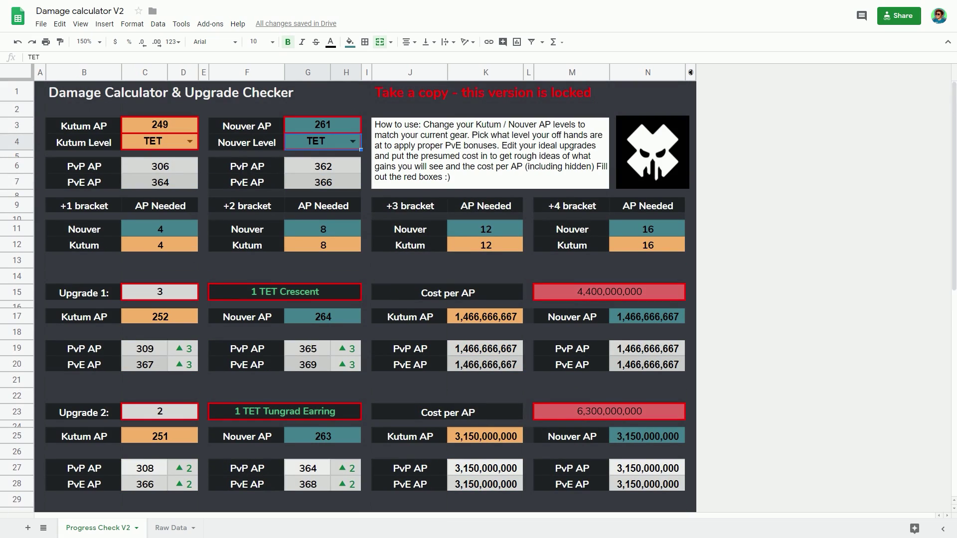